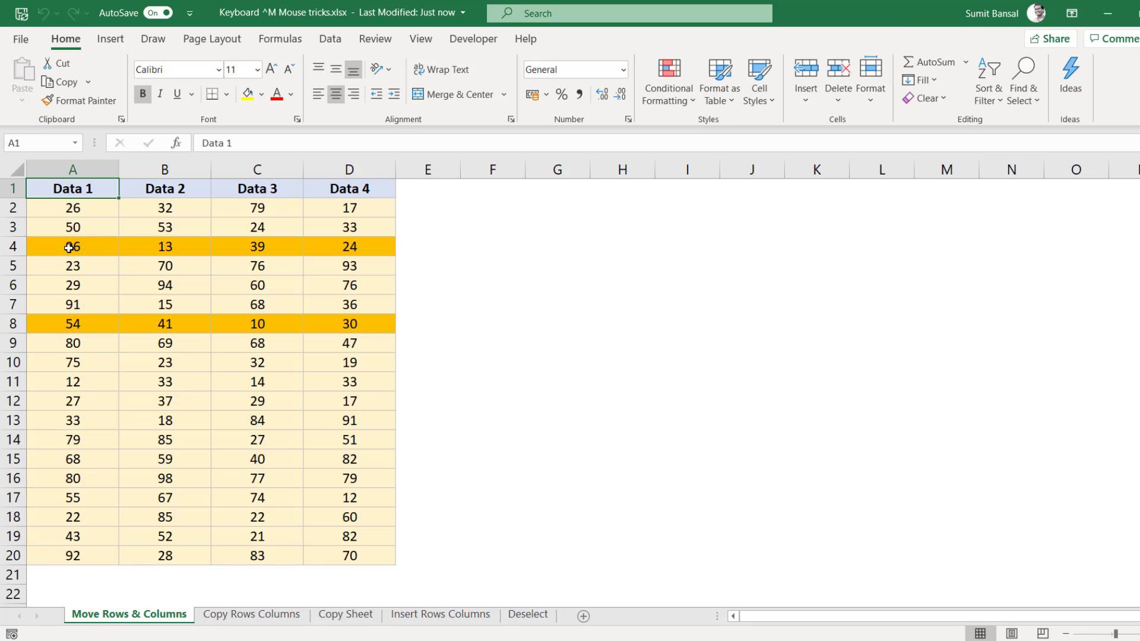
Step: Try moving cells A4:D4 in between rows 8 and 9 without overwriting data, and undo the move
left_click_drag(73, 249, 305, 249)
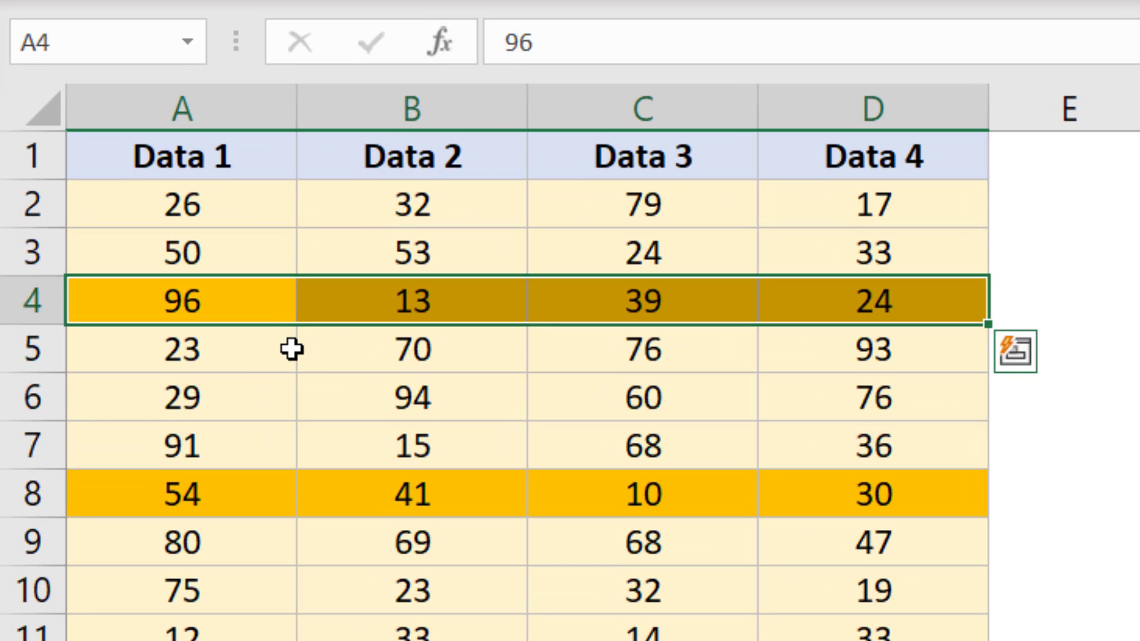
key("shift")
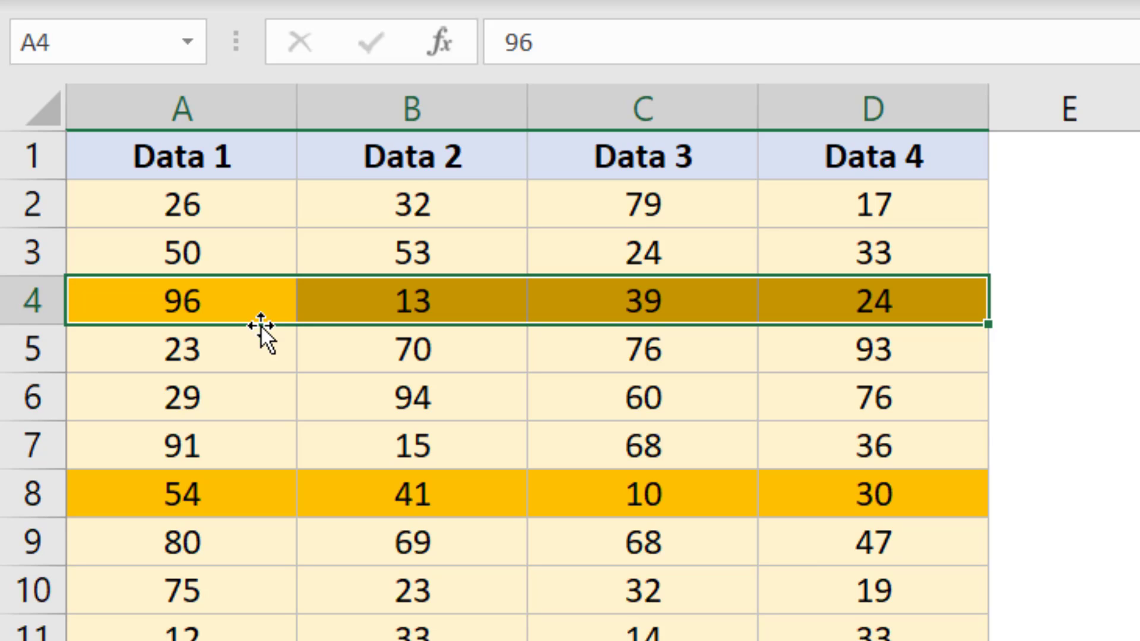
left_click_drag(262, 325, 266, 528)
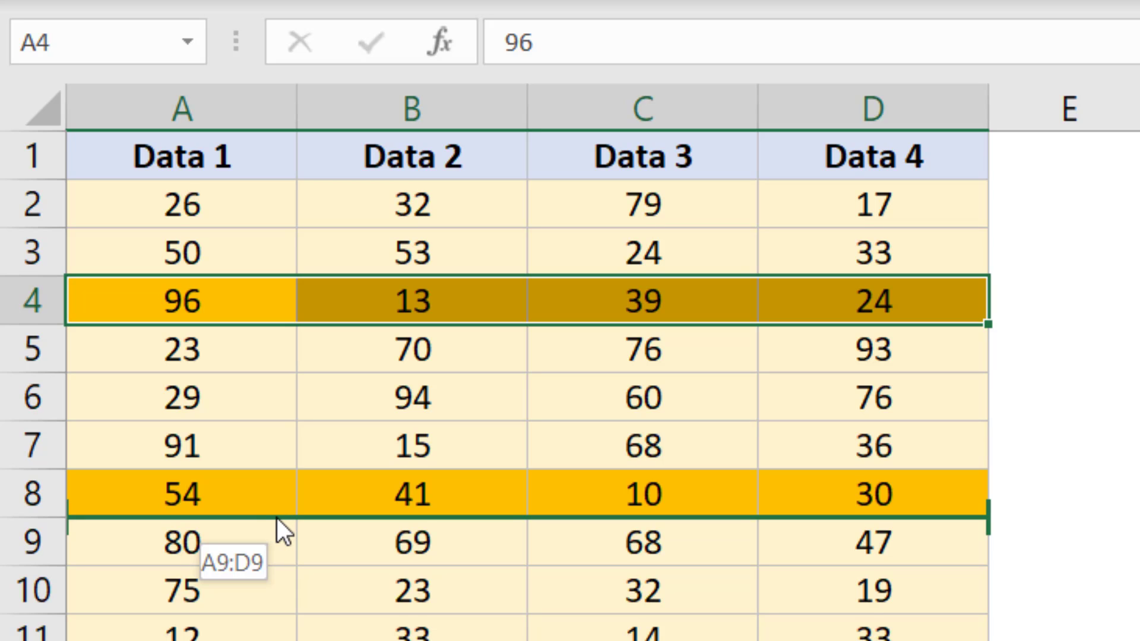
left_click_drag(277, 518, 276, 518)
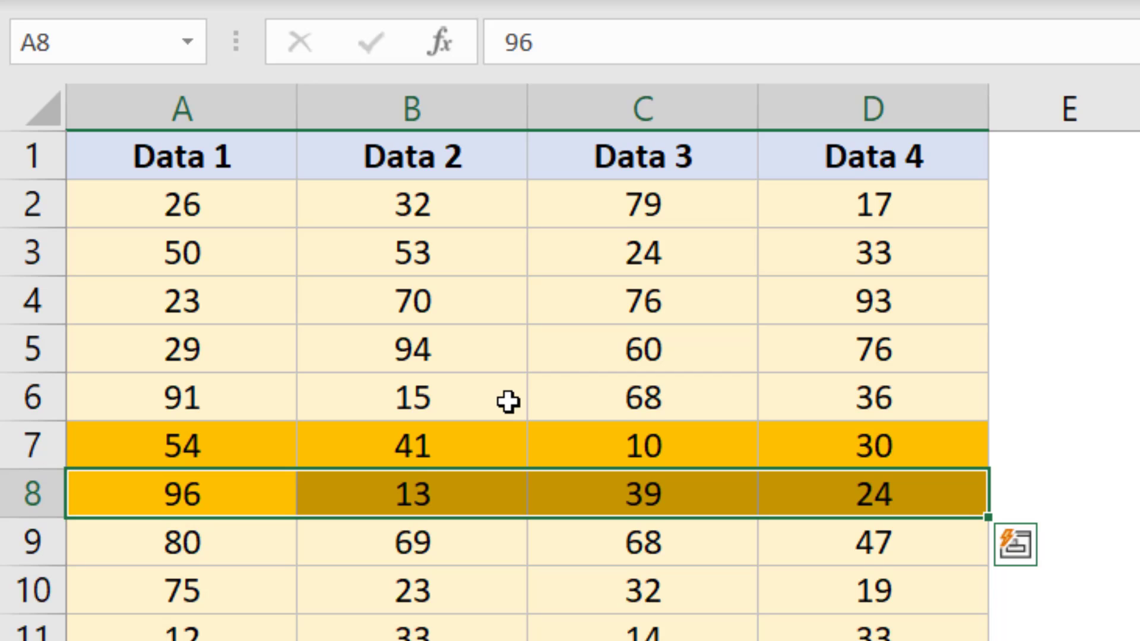
key("ctrl+z")
Step: Move the highlighted cells A4:D4 directly beneath the other highlighted row, shifting the rows between instead of overwriting them
left_click_drag(191, 300, 946, 295)
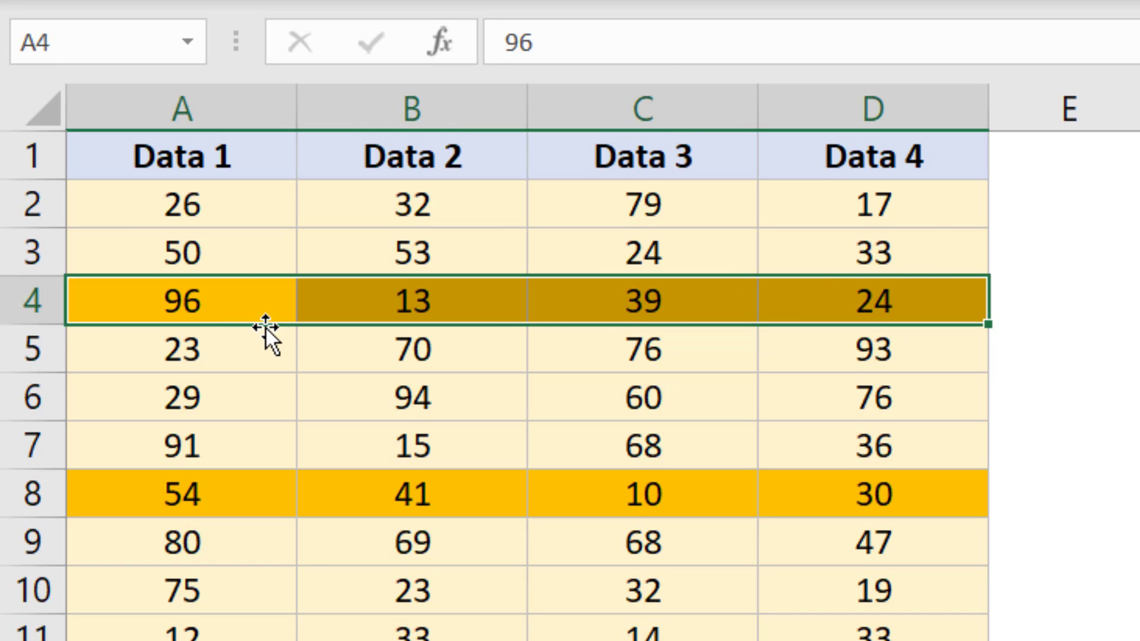
left_click_drag(266, 327, 251, 521)
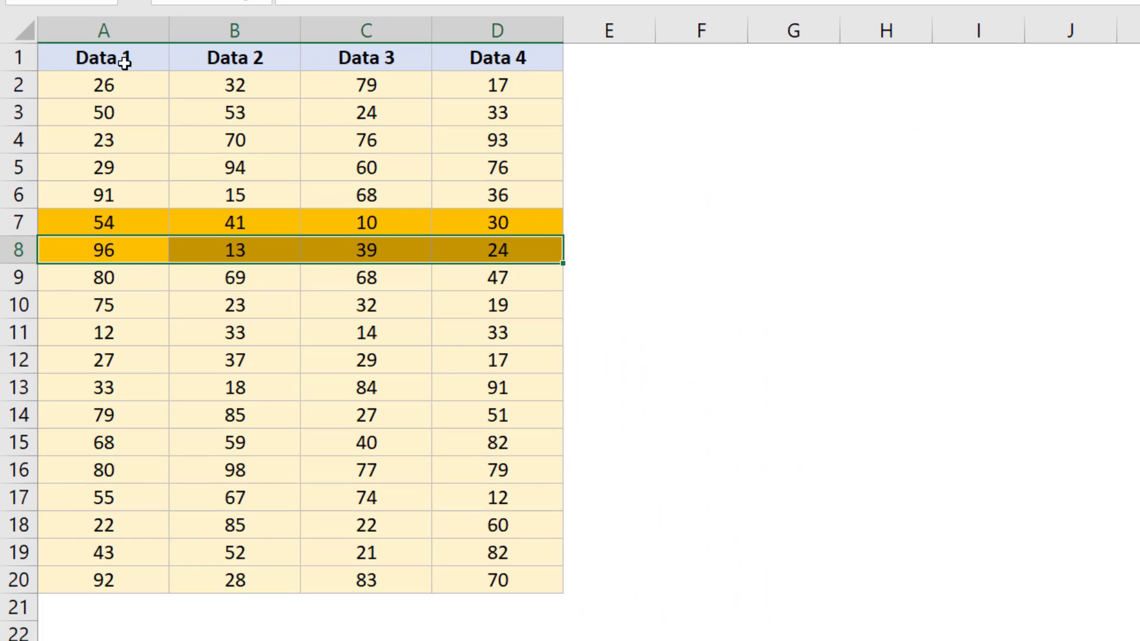
Step: Move the Data 1 column, A1:A20, between the Data 3 and Data 4 columns without overwriting either
left_click_drag(137, 79, 112, 635)
left_click_drag(102, 567, 102, 580)
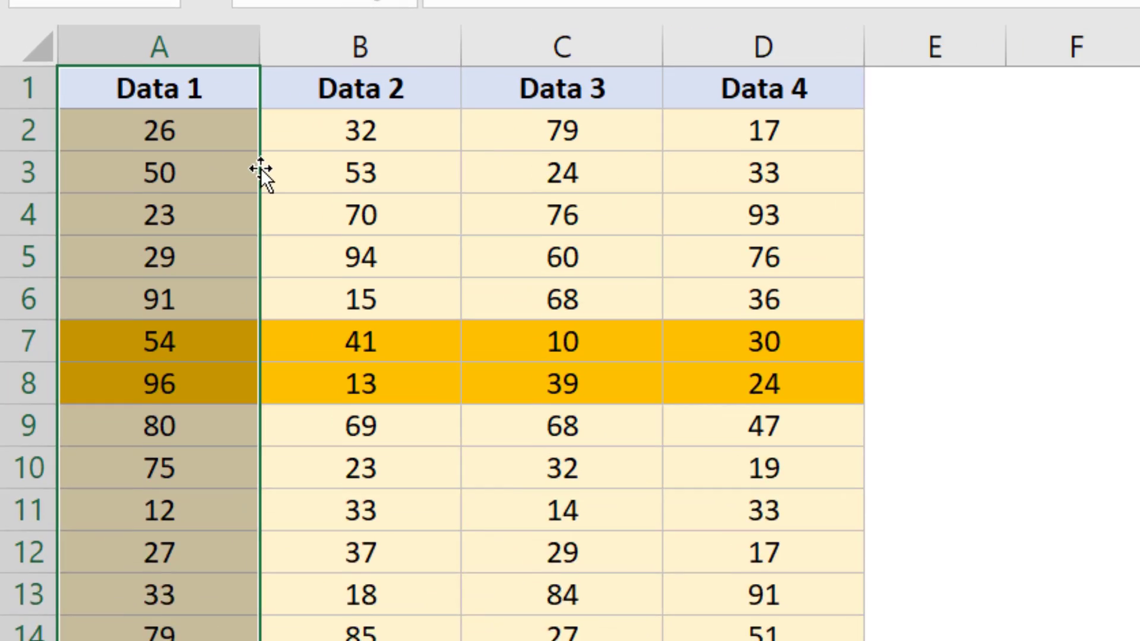
left_click_drag(172, 113, 344, 102)
left_click_drag(594, 177, 751, 167)
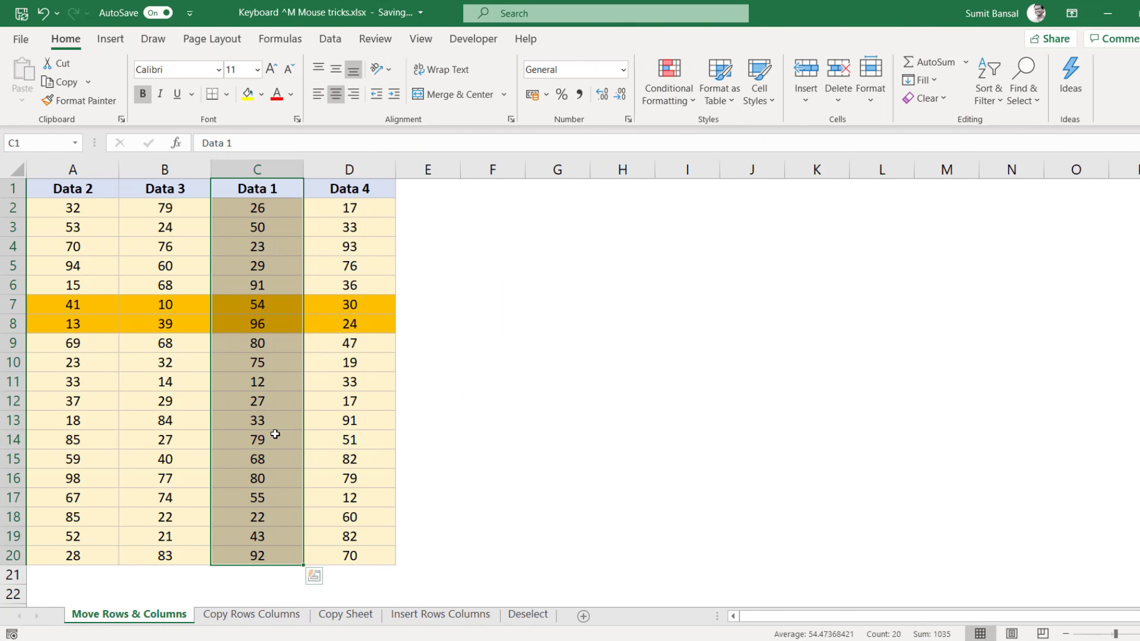
Step: On the Copy Rows Columns sheet, insert a copy of cells A4:D4 between rows 8 and 9
left_click(258, 617)
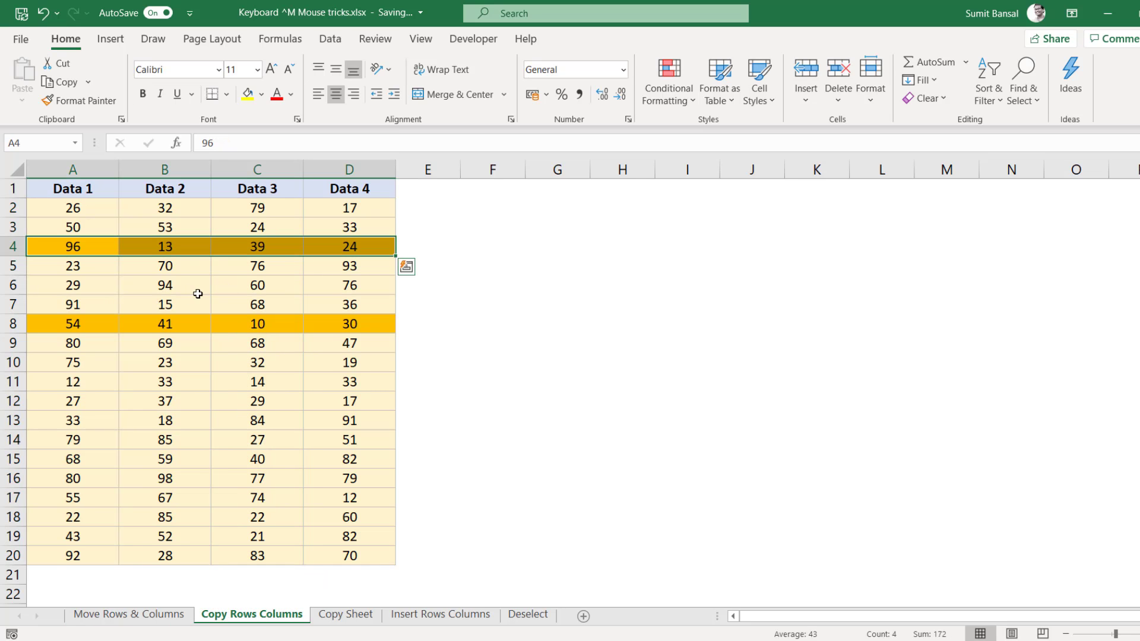
left_click(191, 295)
left_click_drag(76, 246, 328, 248)
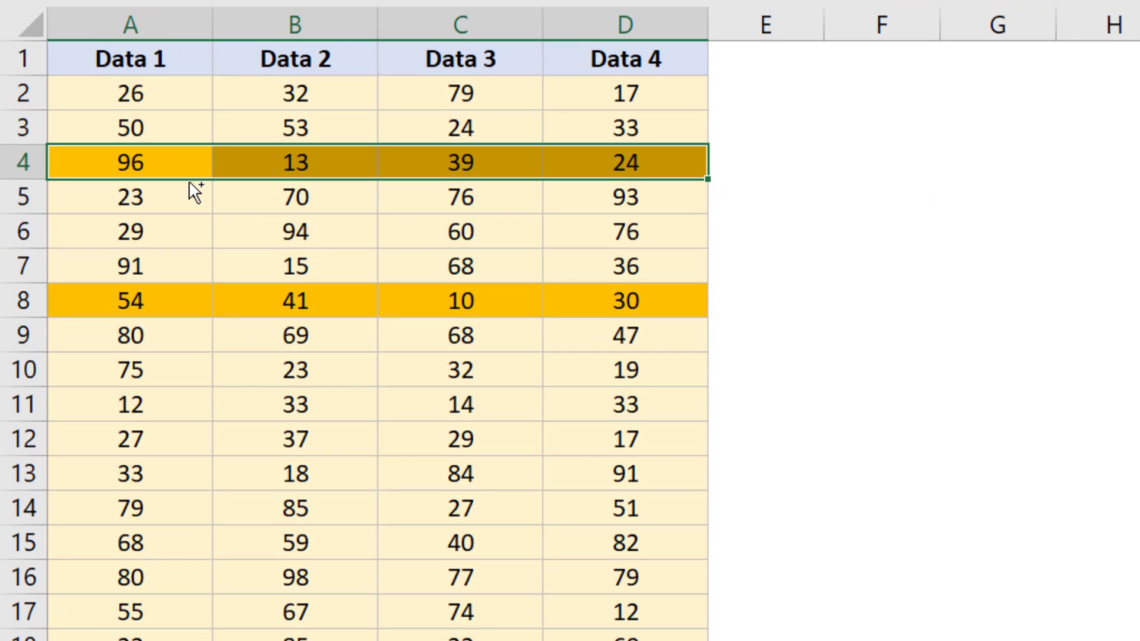
left_click_drag(188, 182, 180, 319)
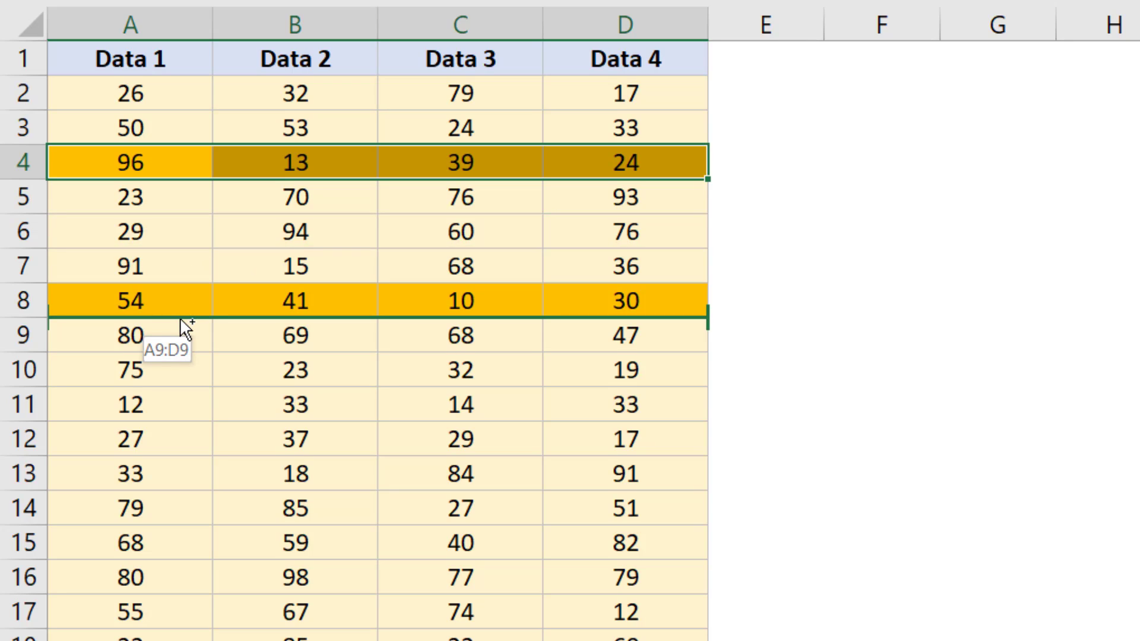
left_click_drag(180, 319, 182, 321)
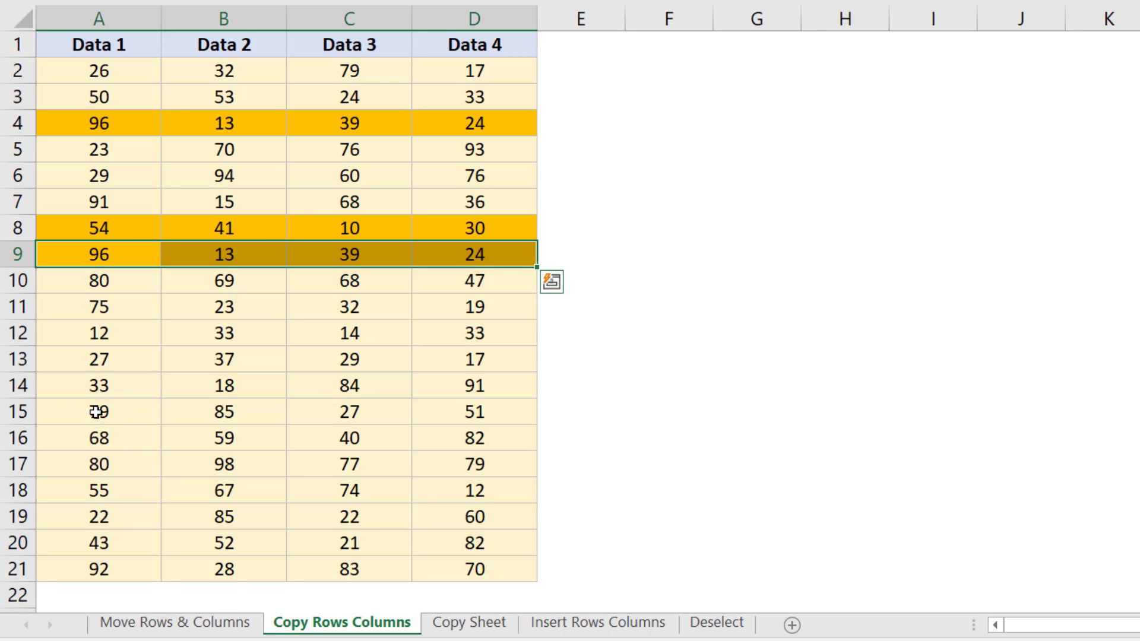
Step: Insert a copy of the Data 1 column, A1:A21, between the Data 3 and Data 4 columns
left_click_drag(102, 44, 71, 570)
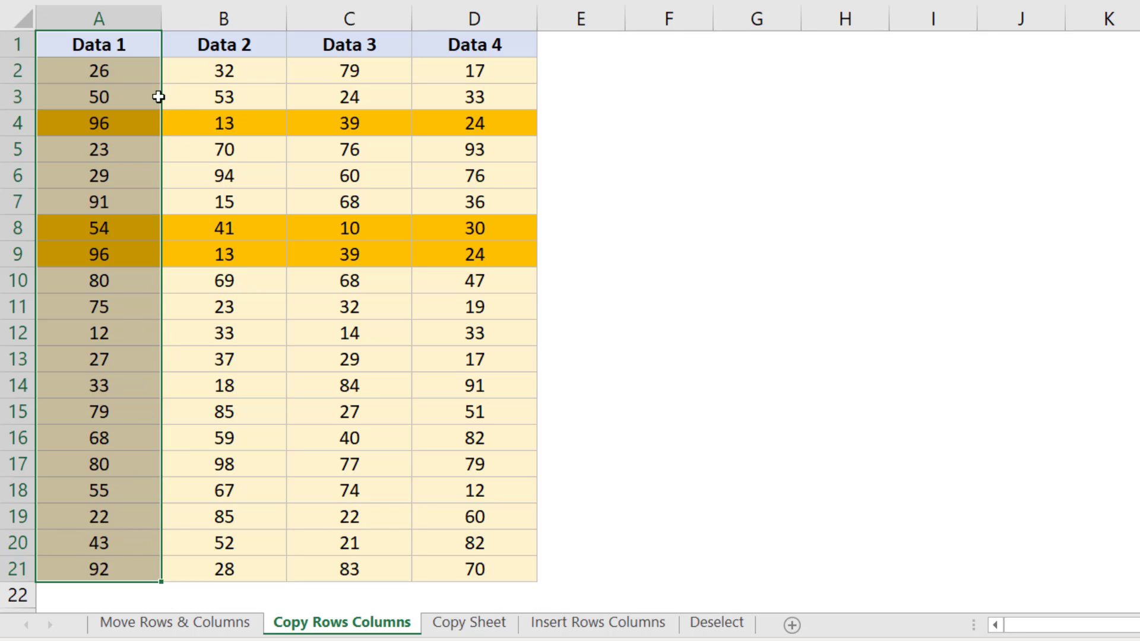
left_click_drag(162, 92, 422, 89)
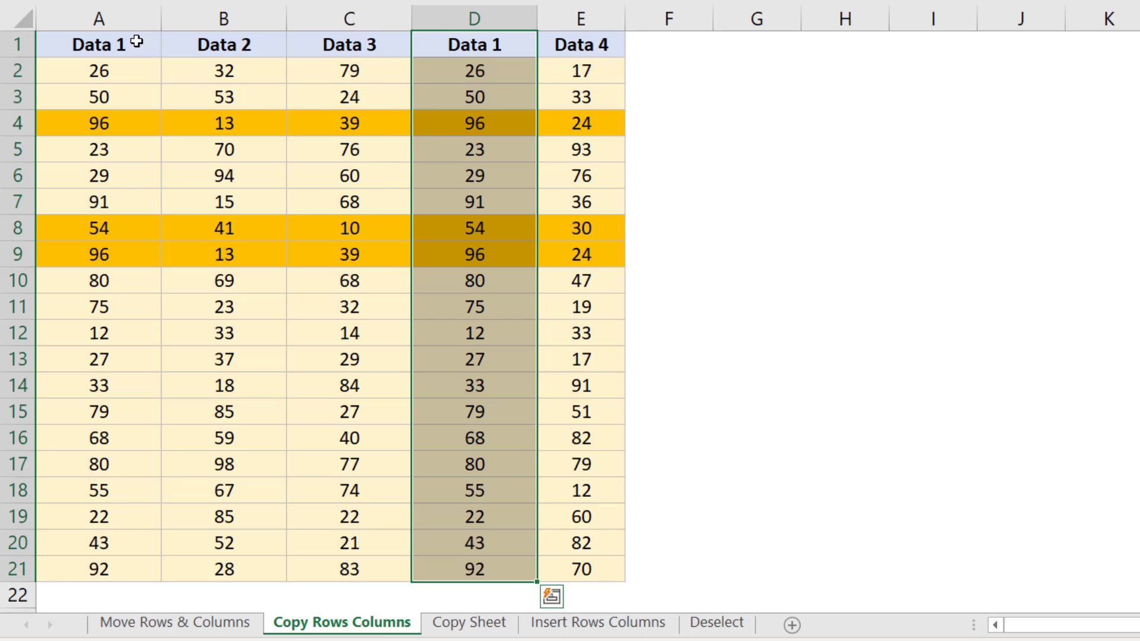
left_click_drag(136, 41, 99, 569)
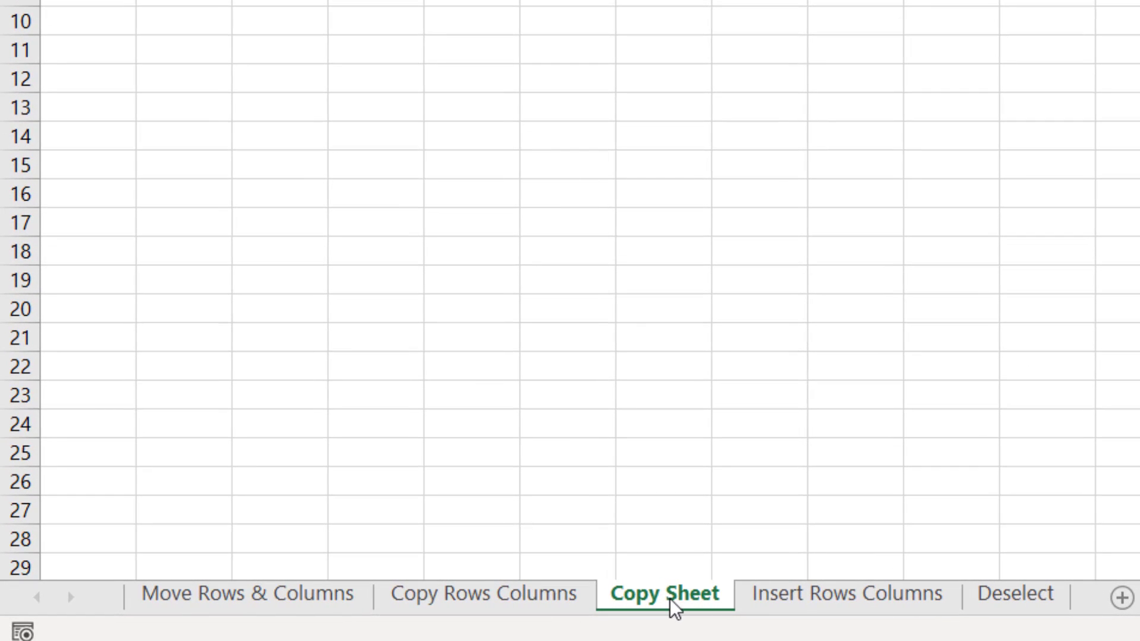
Step: Duplicate the Copy Sheet worksheet to the front of the workbook, and duplicate that copy to the end
mouse_move(670, 599)
left_mouse_down()
mouse_move(690, 517)
mouse_move(804, 451)
mouse_move(958, 392)
mouse_move(854, 351)
mouse_move(1070, 378)
mouse_move(990, 472)
mouse_move(874, 469)
mouse_move(987, 469)
mouse_move(977, 491)
left_mouse_up()
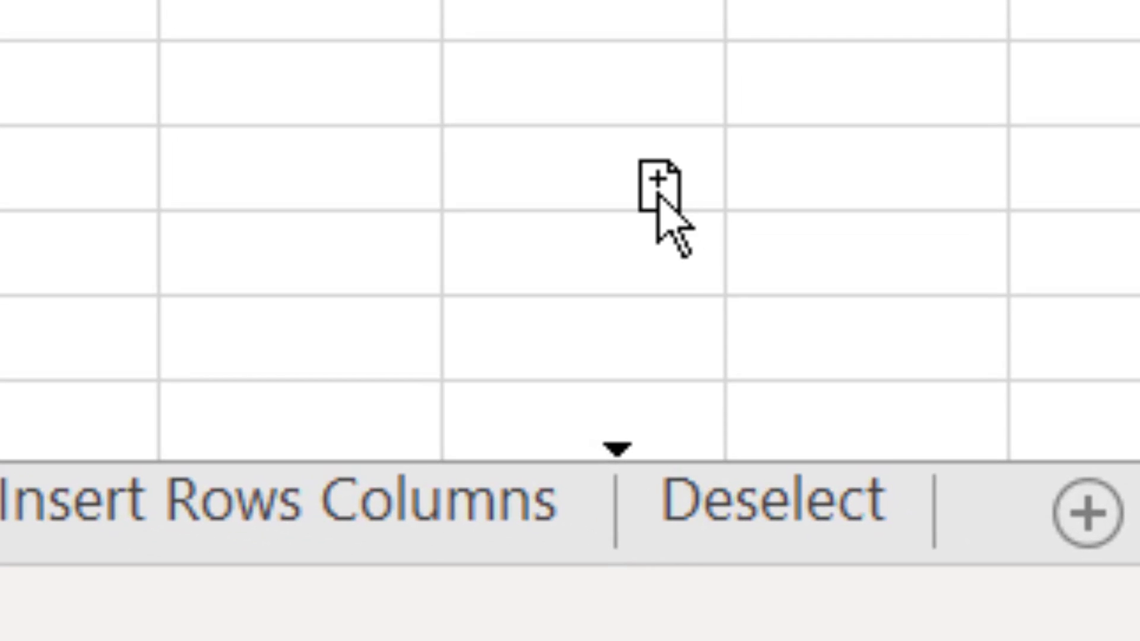
mouse_move(658, 193)
left_mouse_down()
mouse_move(647, 316)
mouse_move(647, 302)
left_mouse_up()
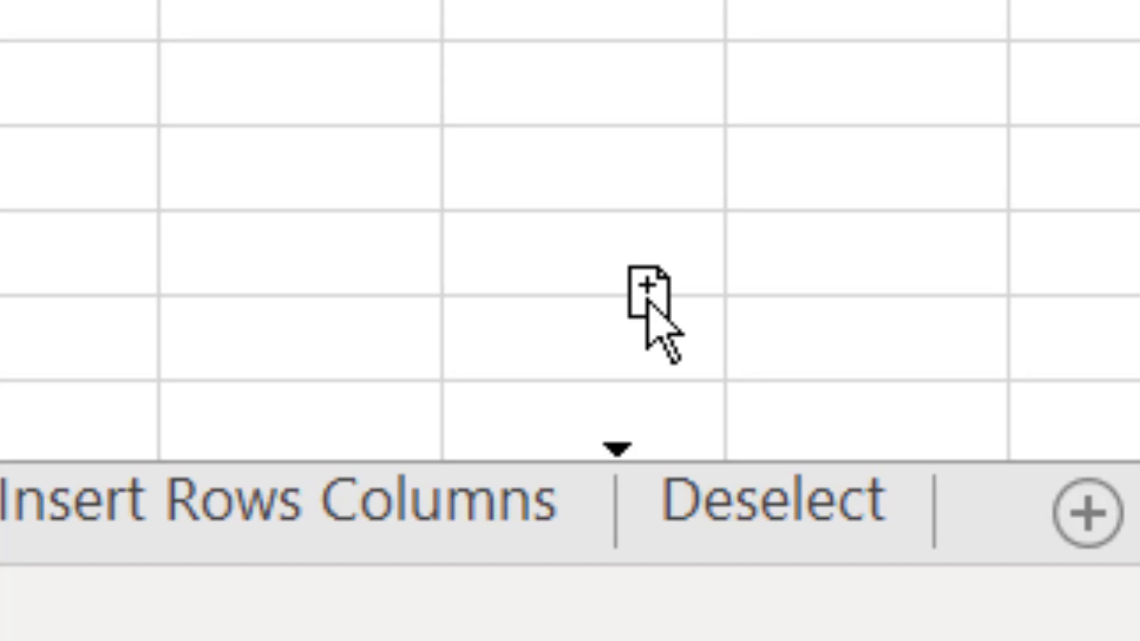
mouse_move(649, 303)
left_mouse_down()
mouse_move(975, 267)
mouse_move(142, 295)
mouse_move(0, 320)
left_mouse_up()
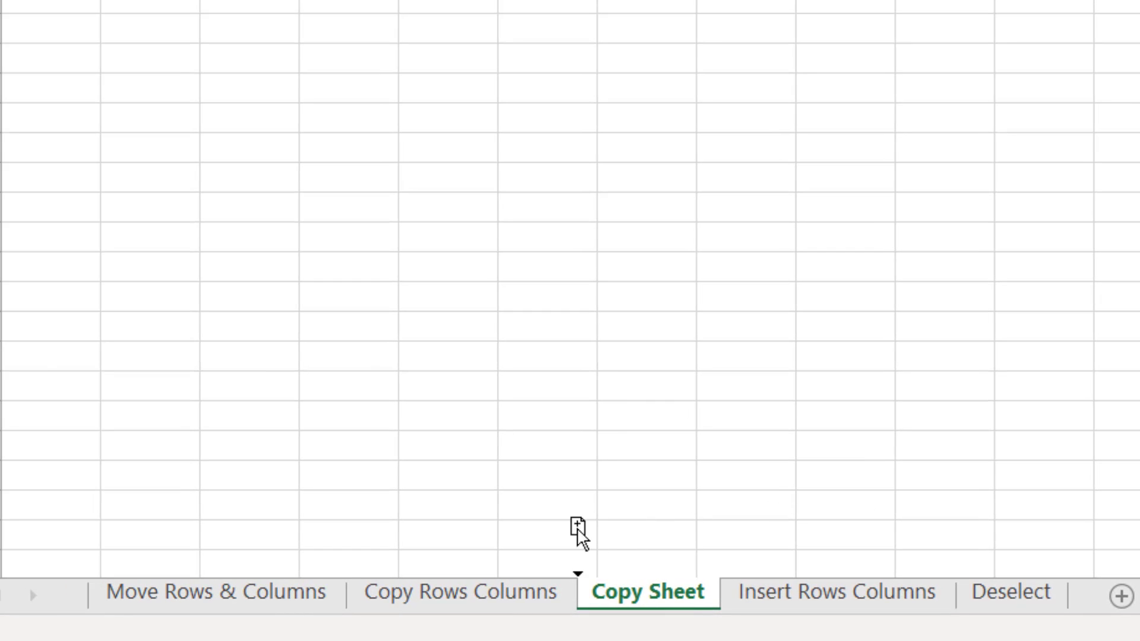
mouse_move(577, 531)
left_mouse_down()
mouse_move(333, 511)
mouse_move(191, 518)
mouse_move(333, 511)
mouse_move(162, 511)
mouse_move(112, 491)
mouse_move(92, 465)
mouse_move(102, 458)
mouse_move(98, 510)
mouse_move(95, 488)
mouse_move(132, 475)
left_mouse_up()
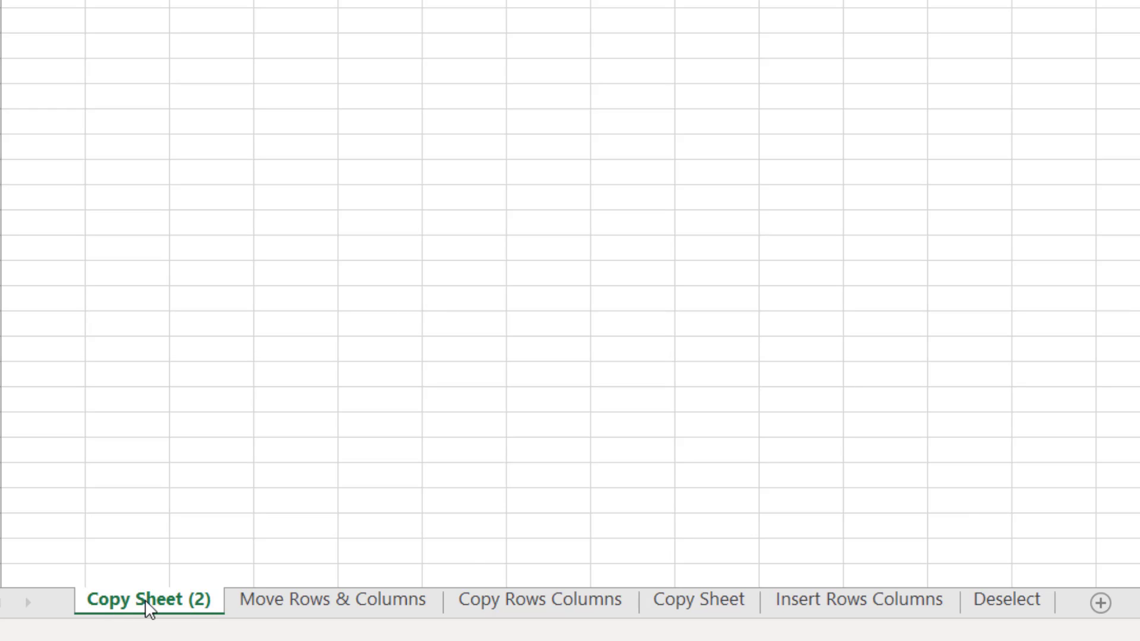
mouse_move(146, 601)
left_mouse_down()
mouse_move(455, 519)
mouse_move(911, 473)
mouse_move(1004, 478)
mouse_move(1031, 547)
left_mouse_up()
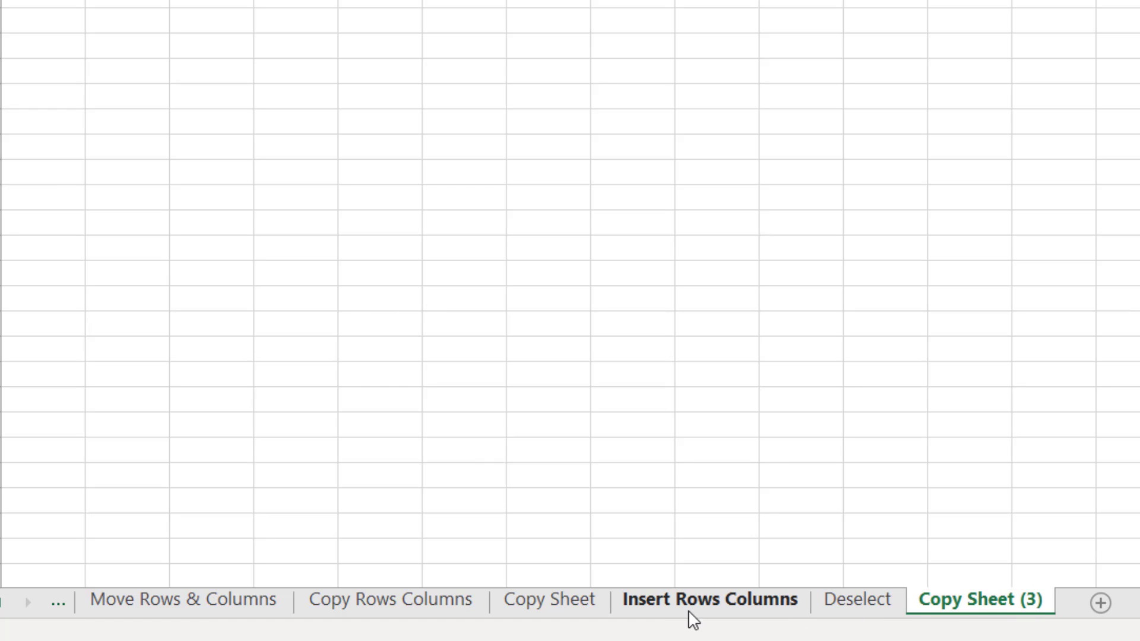
Step: Rename the duplicated sheet at the end of the workbook as Q(1)
double_click(995, 606)
left_click(997, 602)
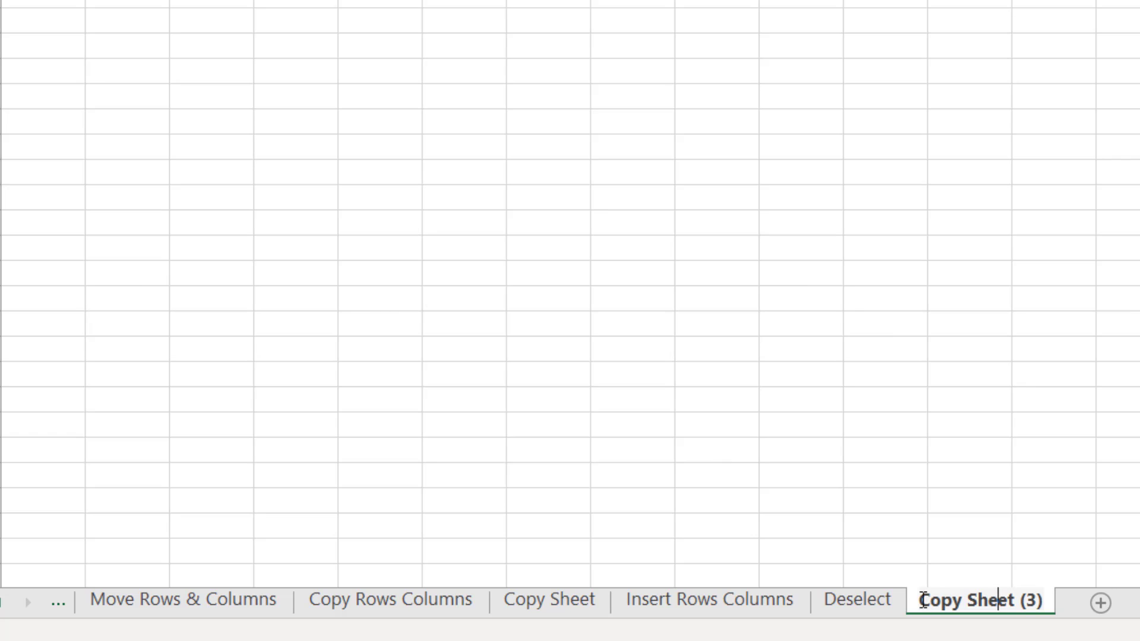
left_click_drag(923, 601, 1050, 598)
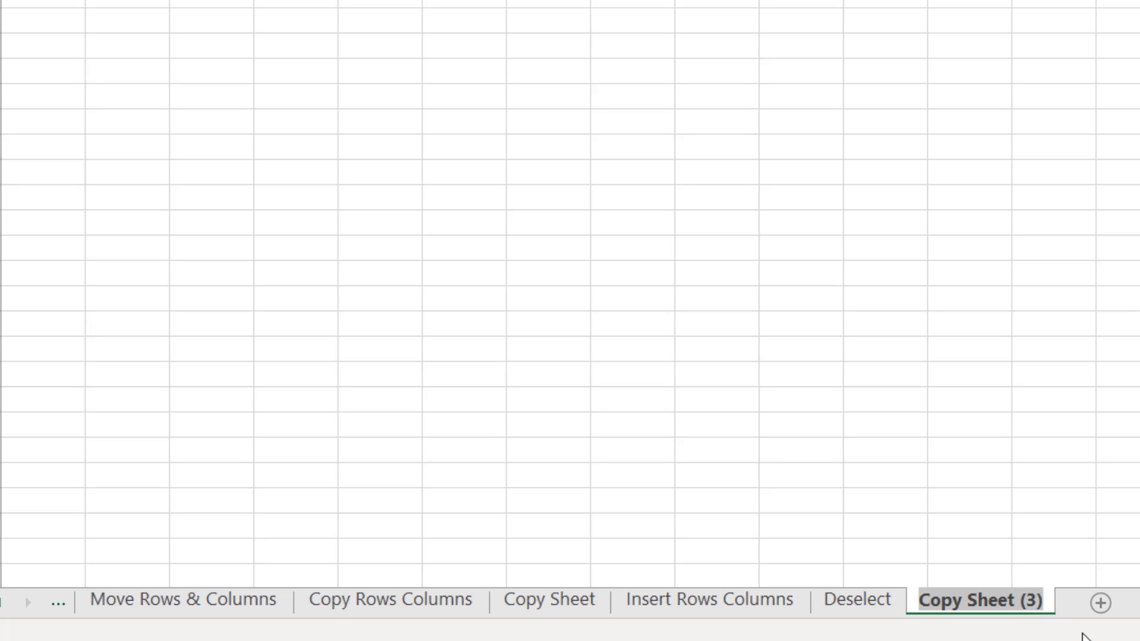
type("Q")
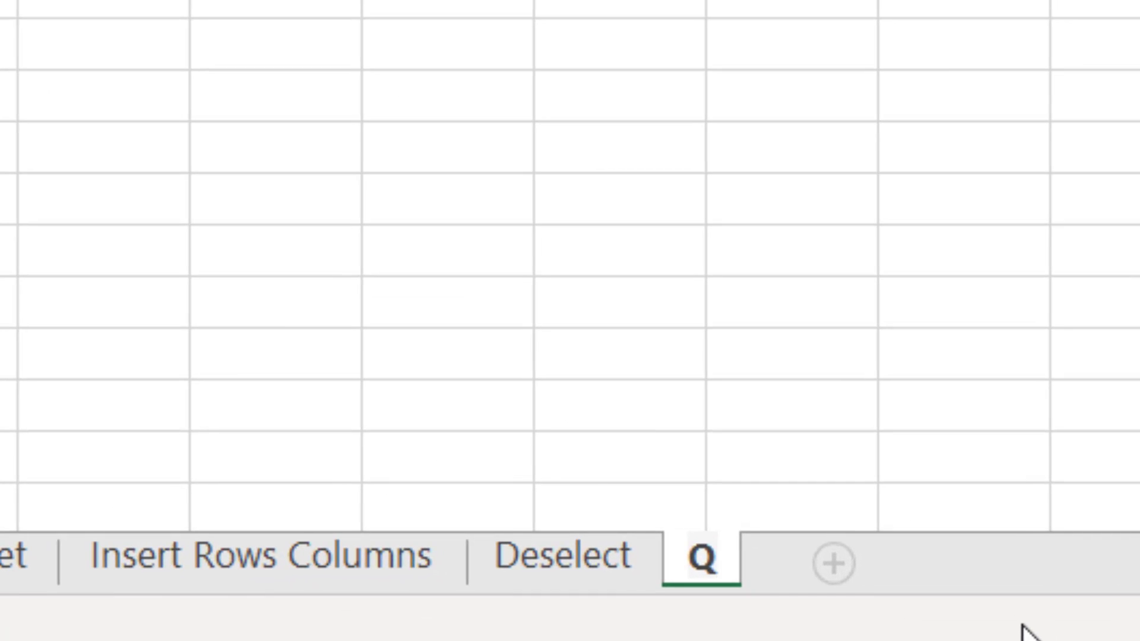
type("(1)")
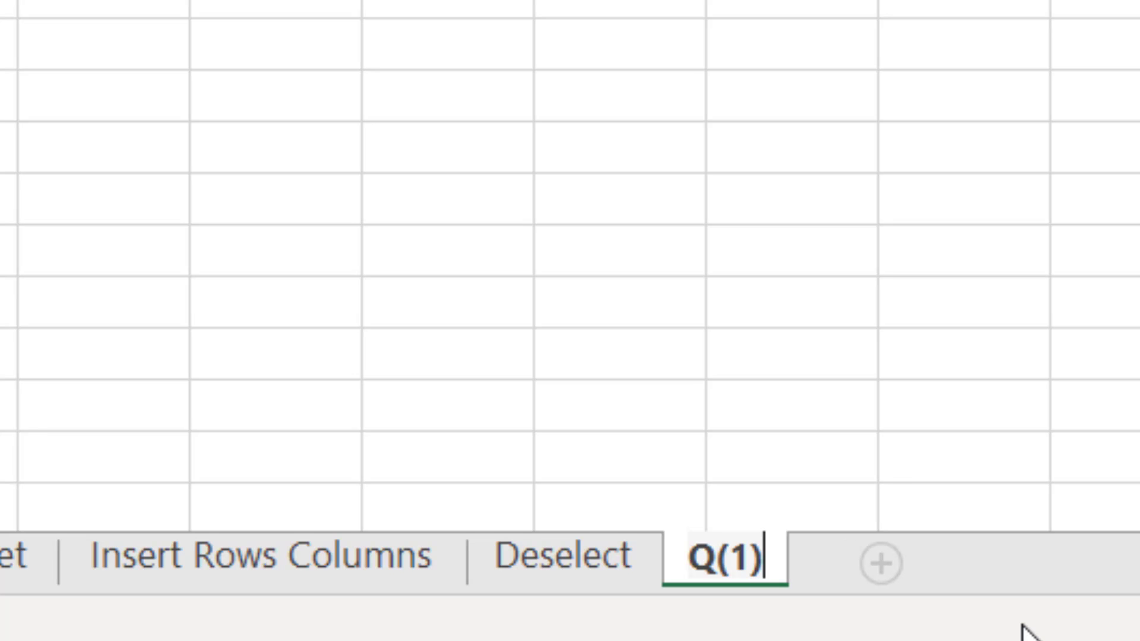
key("Return")
left_click(769, 248)
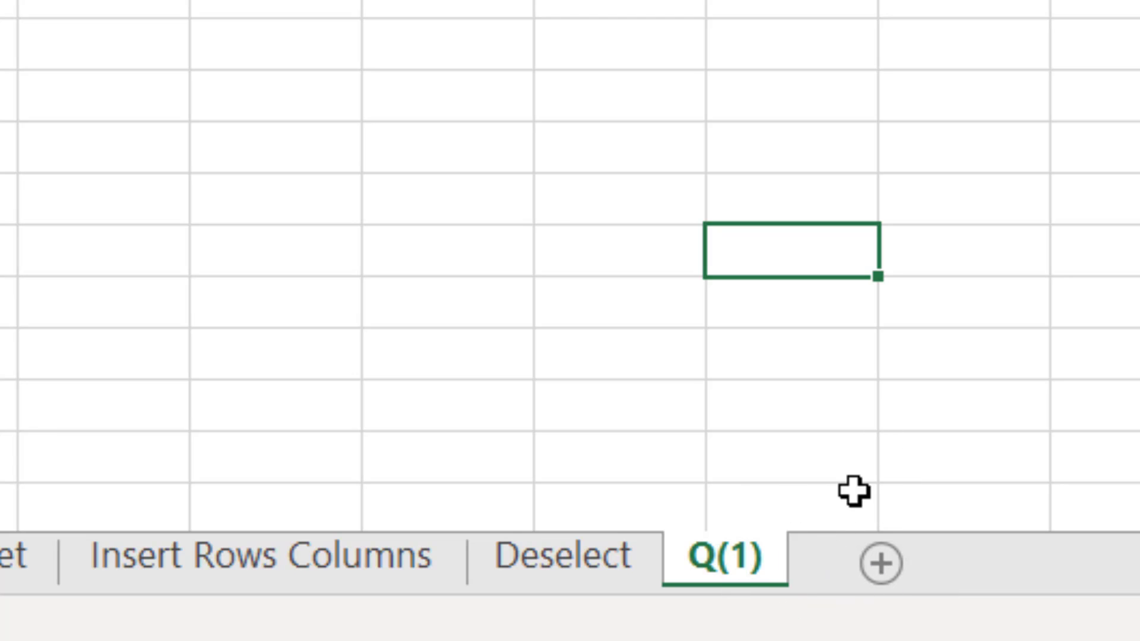
Step: Duplicate the Q(1) sheet and each resulting copy in turn to make three more sheets after it
left_click_drag(758, 571, 919, 492)
left_click_drag(866, 565, 1036, 480)
left_click_drag(1029, 538, 1134, 505)
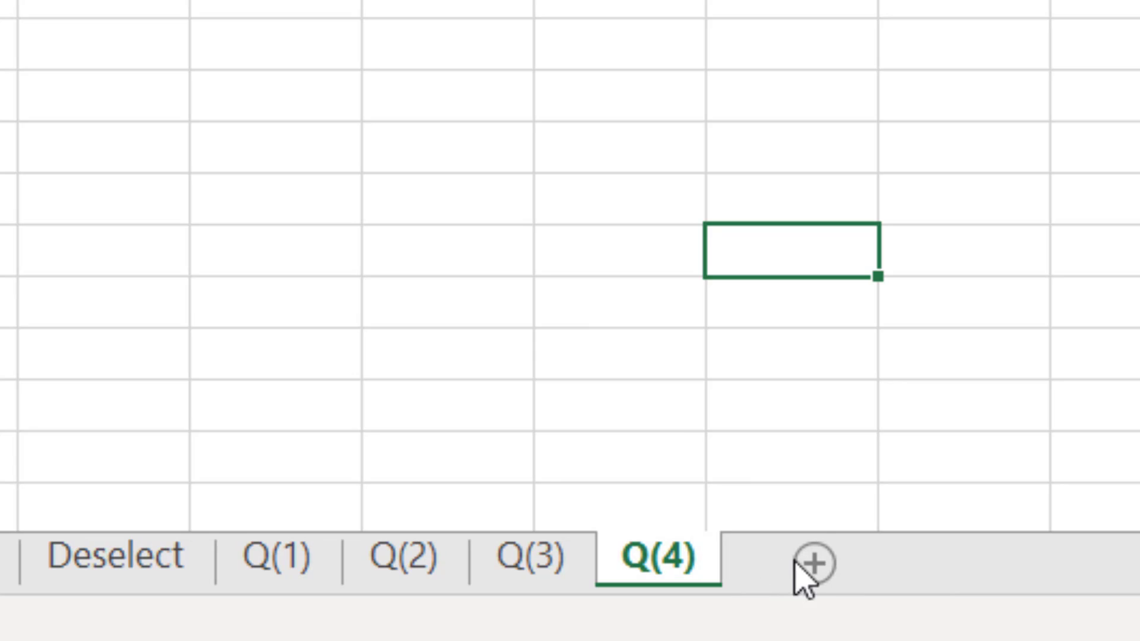
Step: Add a new sheet named (2018) after Q(4) and duplicate it to the end of the workbook
left_click(819, 570)
double_click(851, 584)
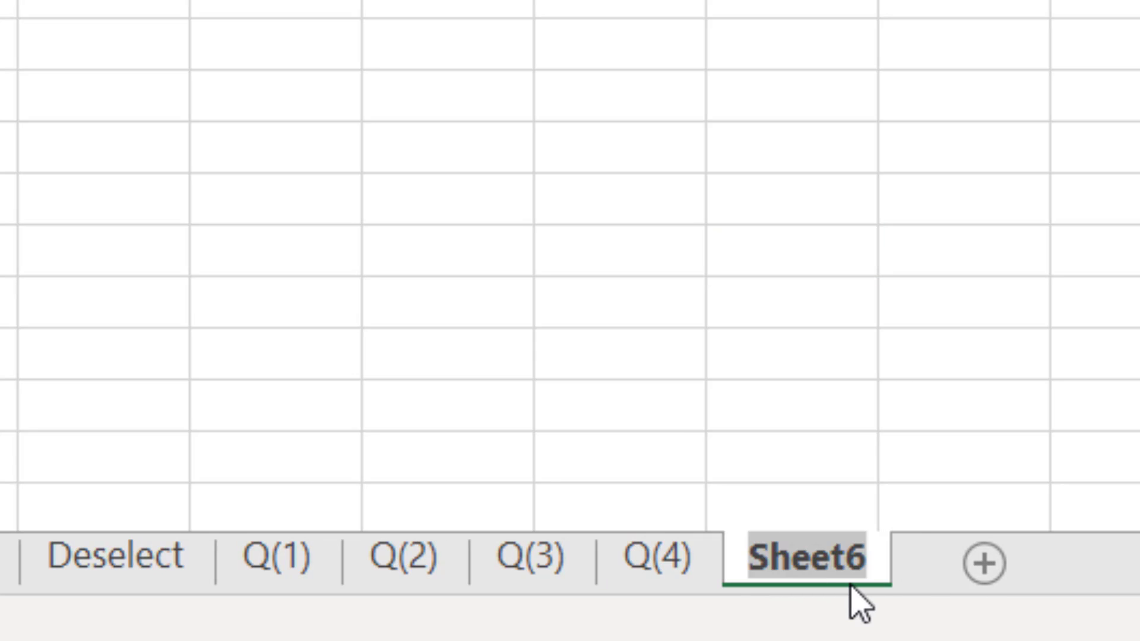
type("(2018")
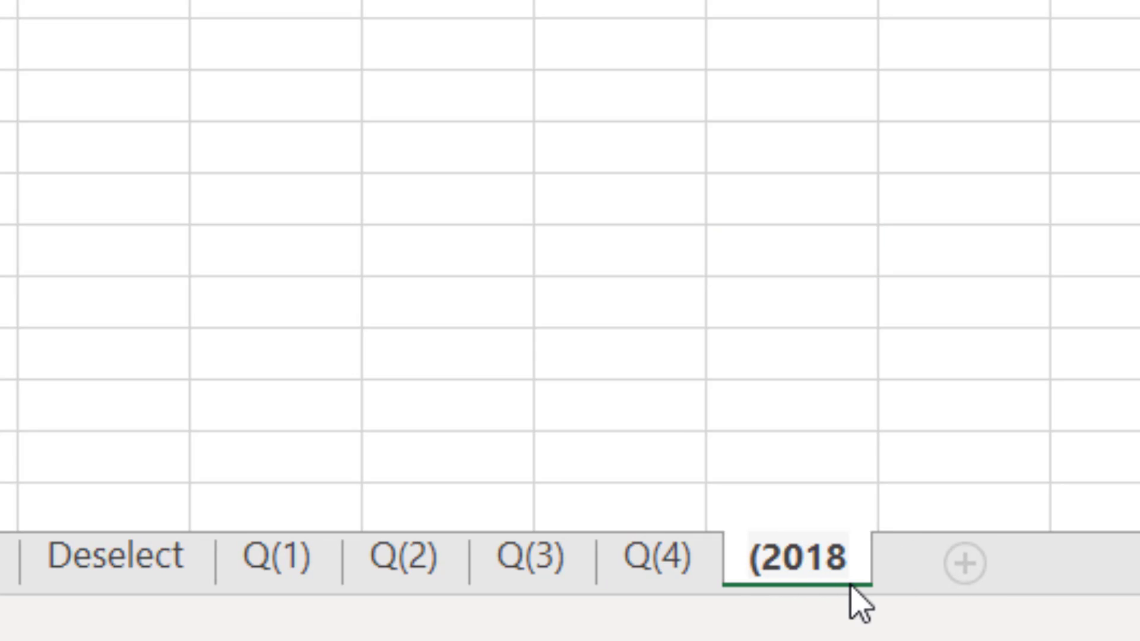
type(")")
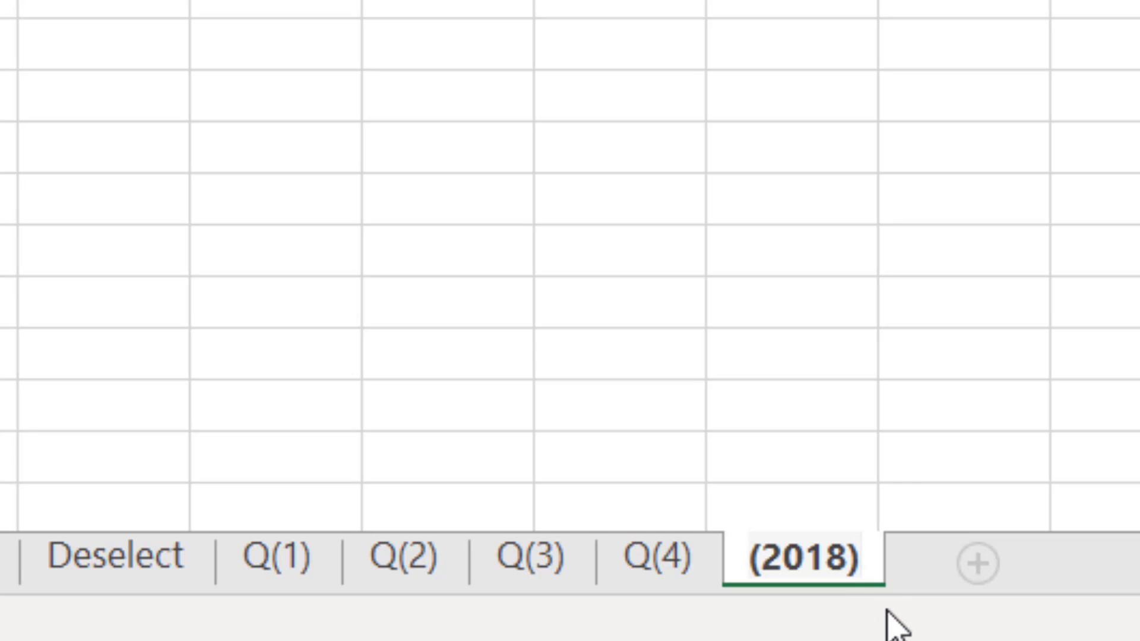
left_click(896, 408)
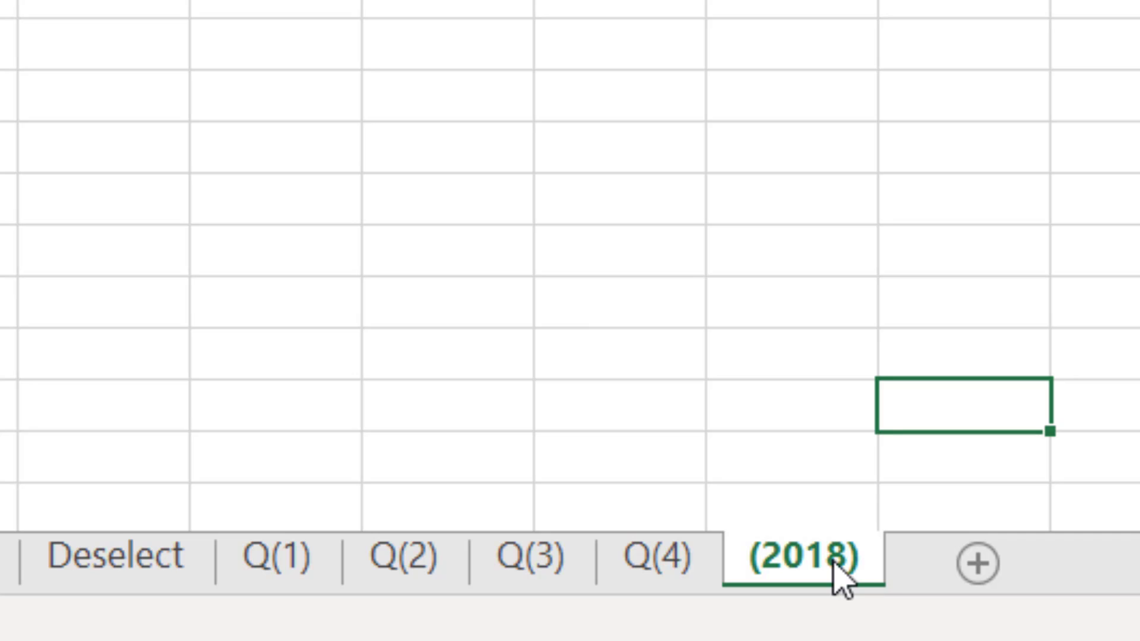
left_click_drag(834, 561, 946, 501)
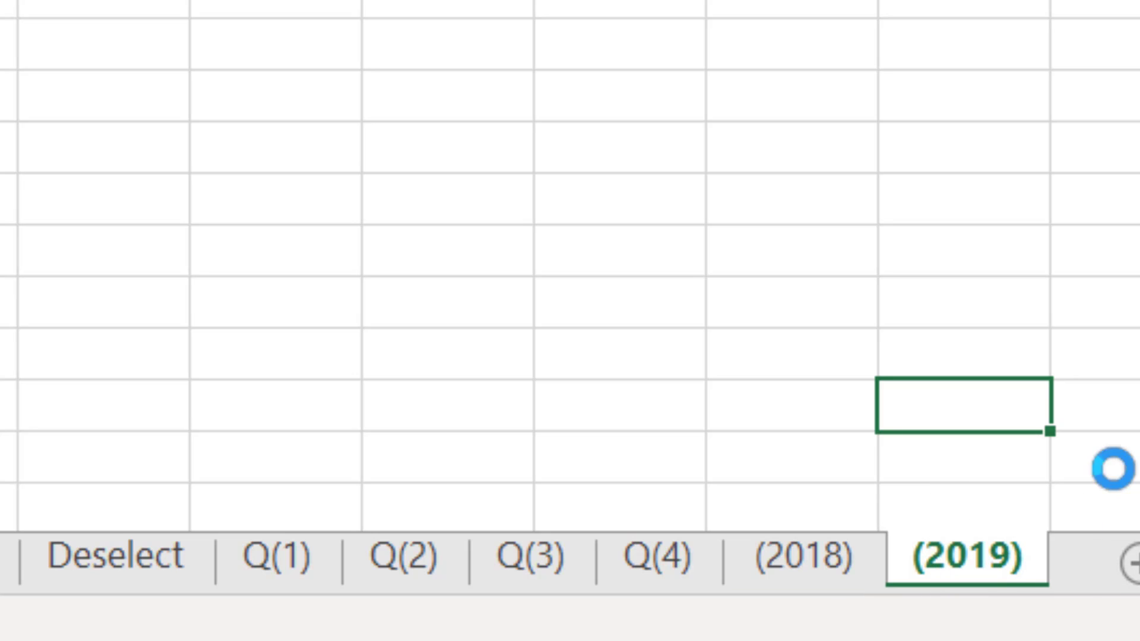
left_click_drag(757, 575, 840, 519)
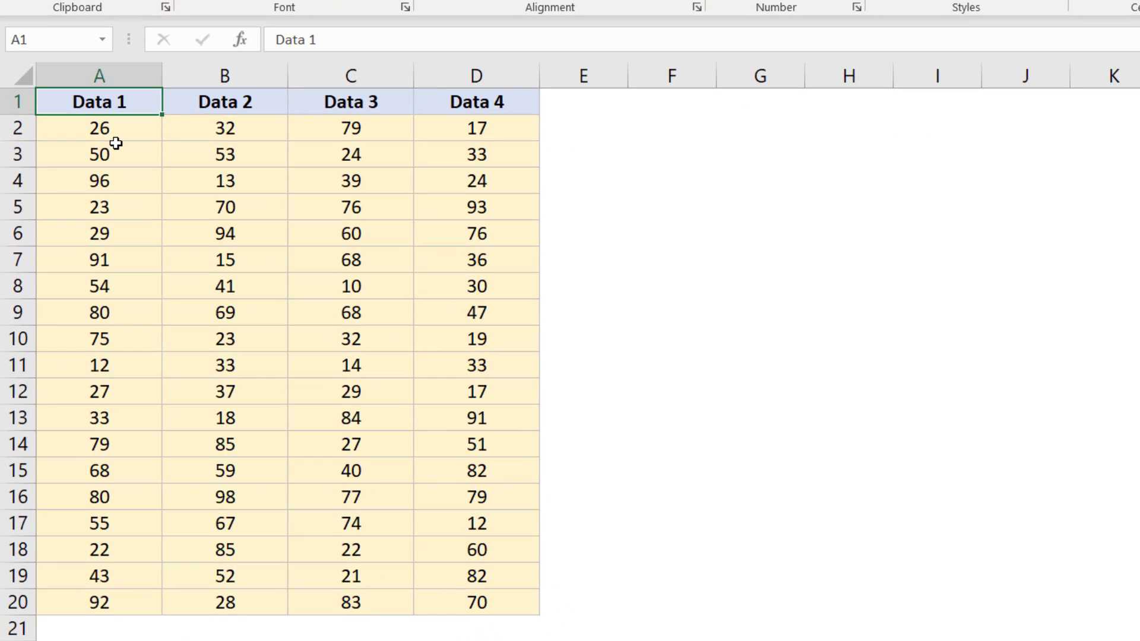
Step: Insert a blank column before each of columns A, B, C and D individually, and undo the insertion
left_click(101, 77)
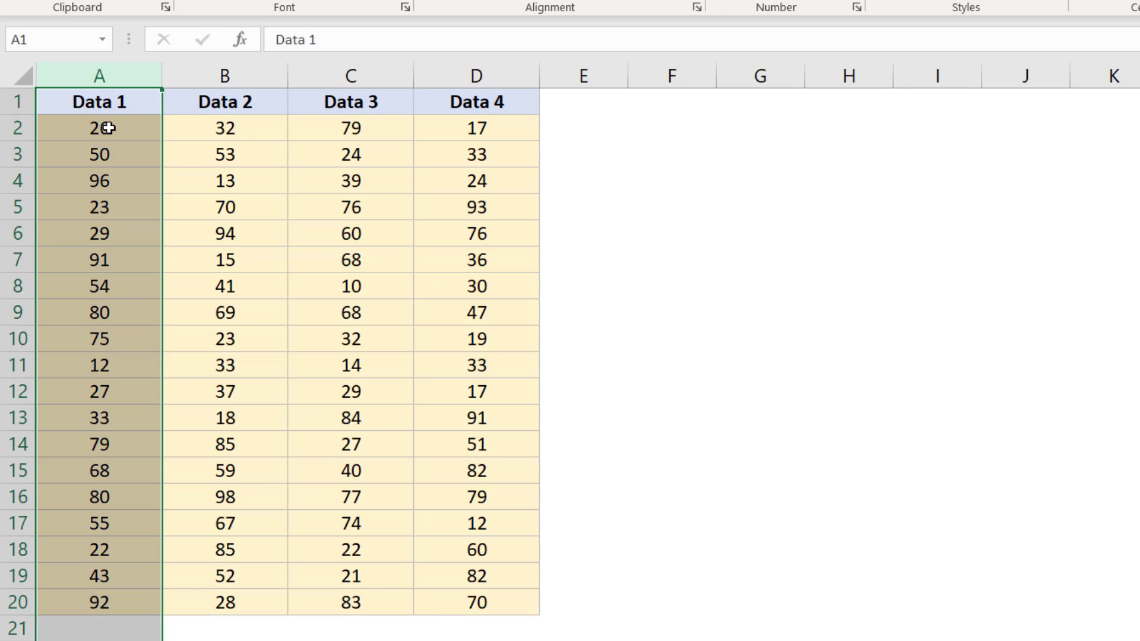
left_click(207, 76, "ctrl")
left_click(322, 76, "ctrl")
left_click(467, 76, "ctrl")
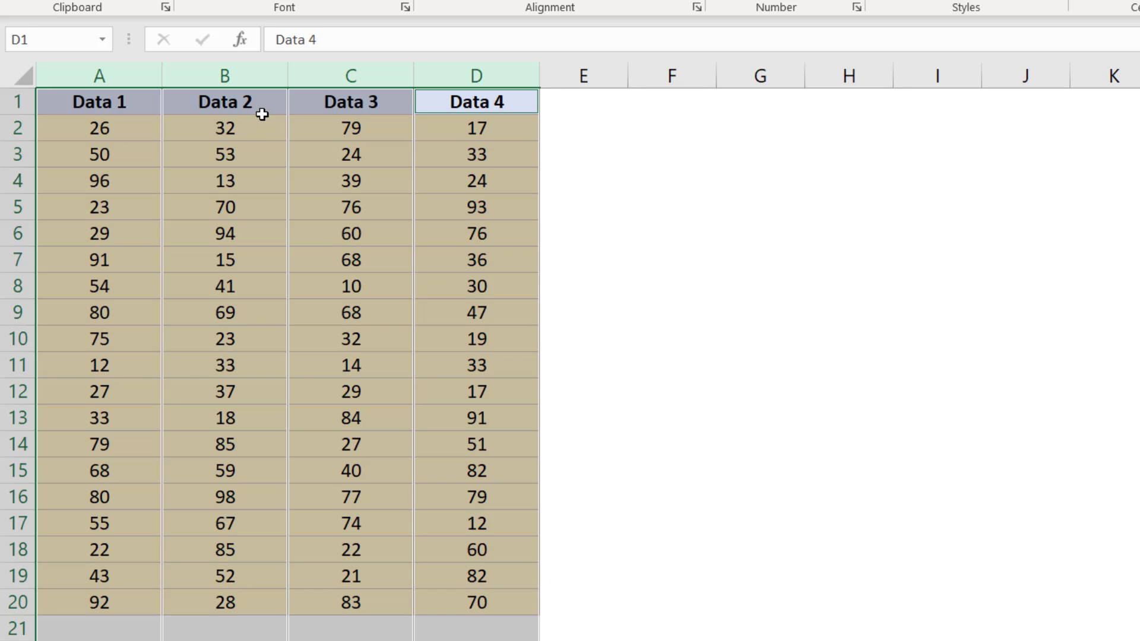
right_click(130, 120)
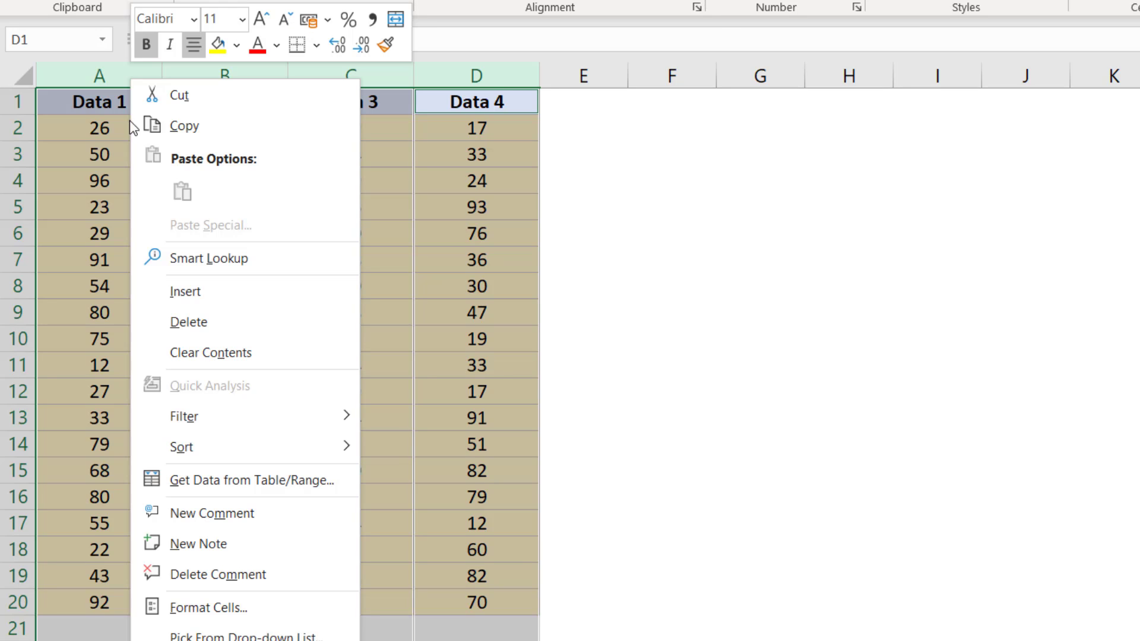
left_click(198, 292)
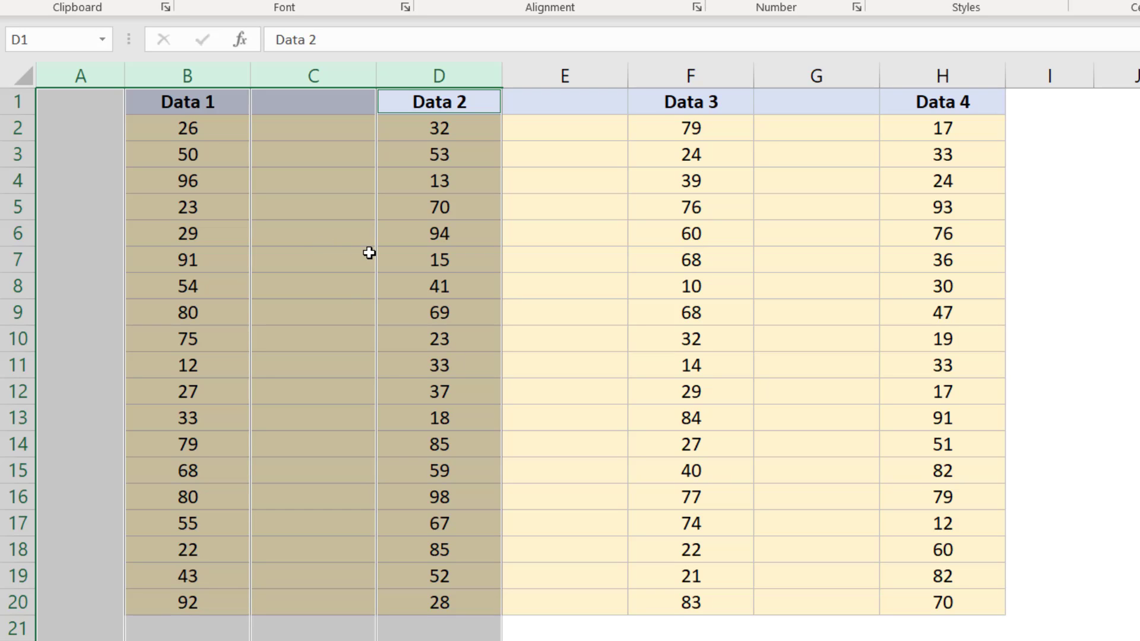
key("ctrl+minus")
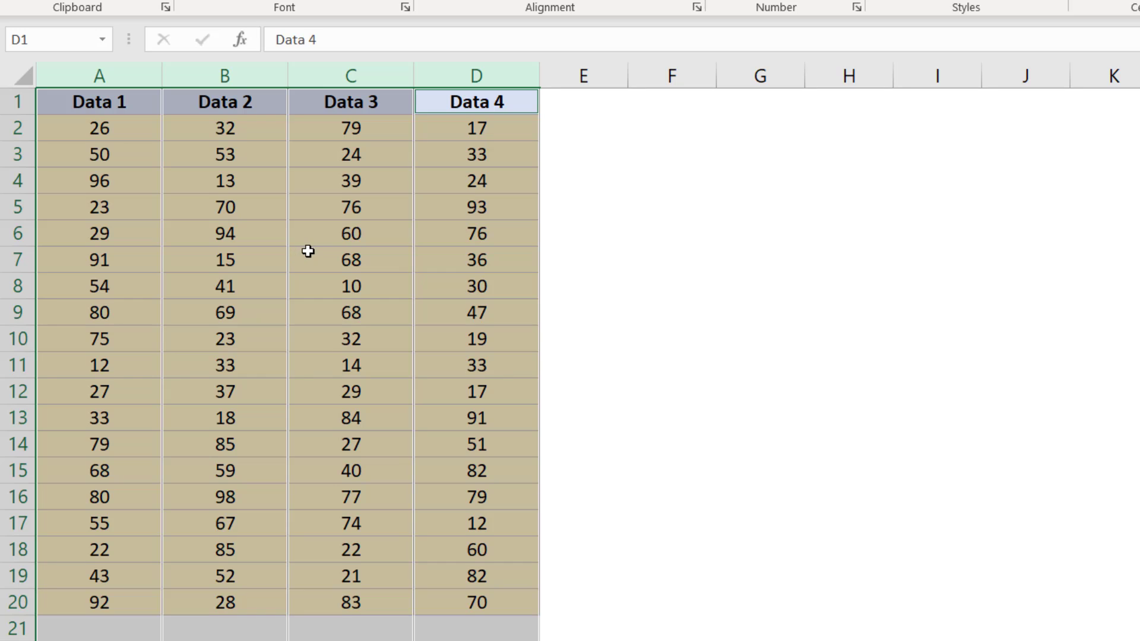
Step: Insert a blank row above each of the non-adjacent rows 5, 9, 12 and 16 in one operation
left_click(20, 209)
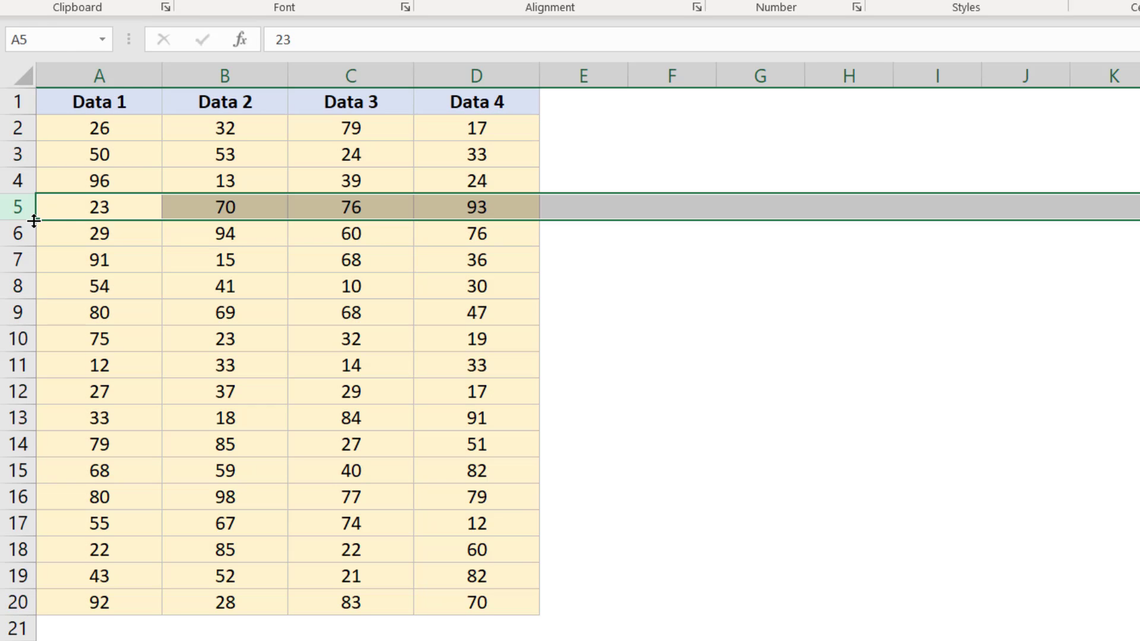
left_click(18, 313, "ctrl")
left_click(18, 391, "ctrl")
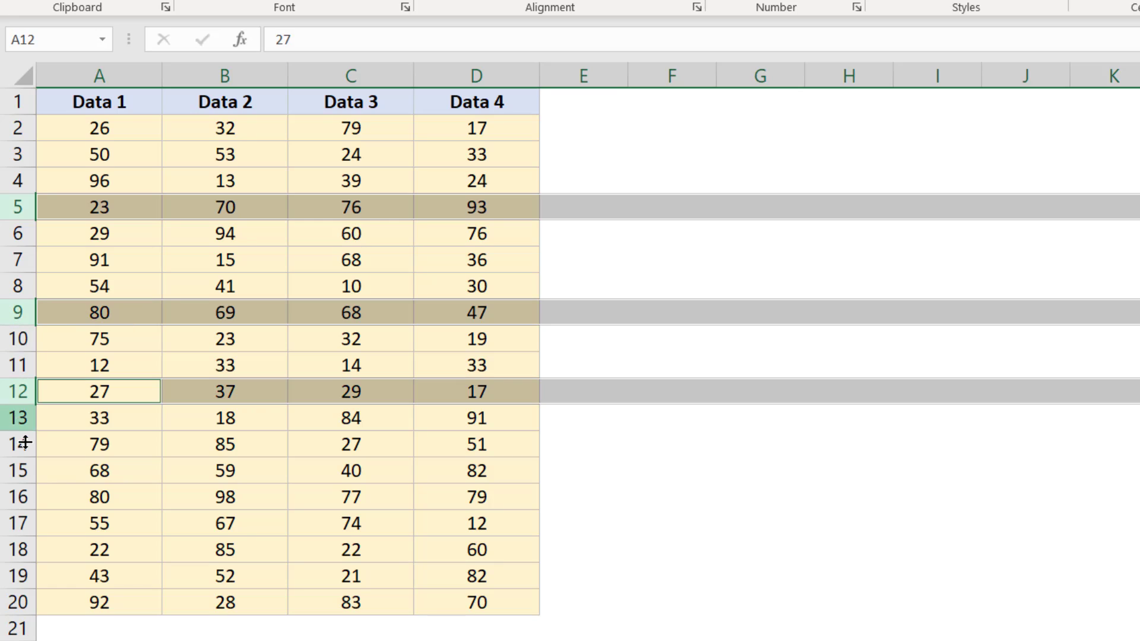
left_click(18, 499, "ctrl")
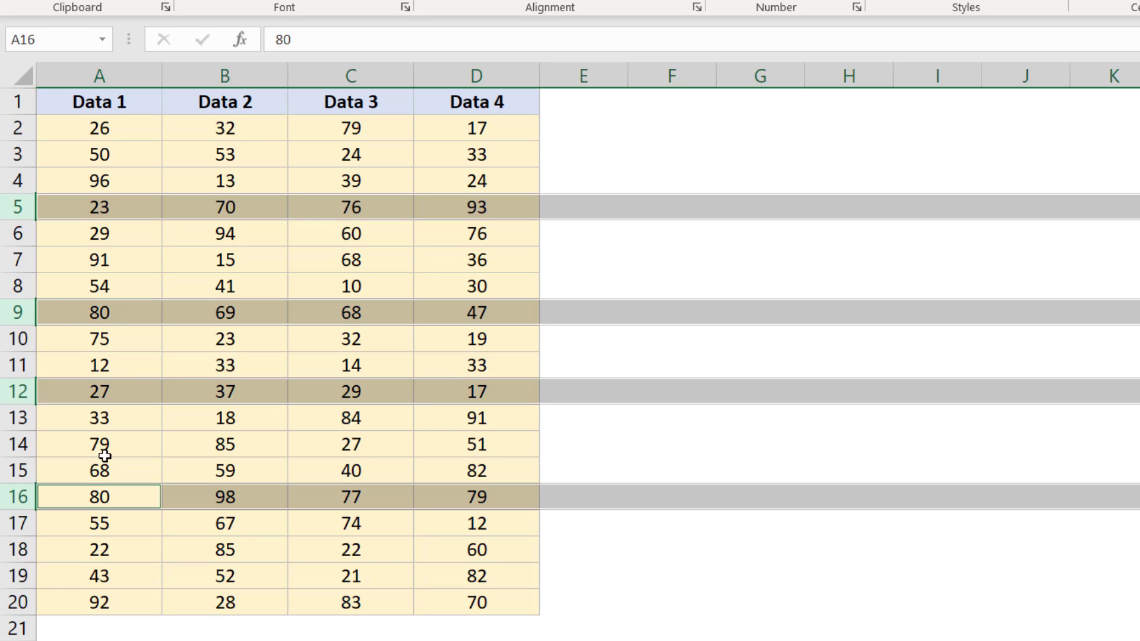
right_click(19, 498)
left_click(83, 296)
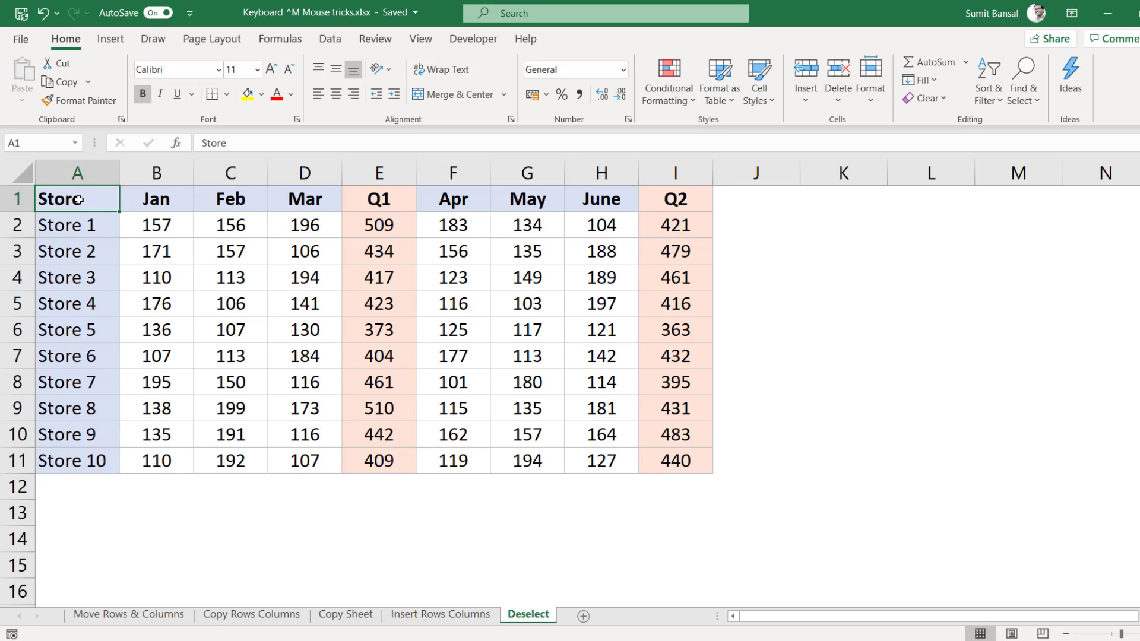
Step: Select A1:F11 together with H1:I11 on the Deselect sheet, and remove the Q1 cells E1:E11 from the selection
left_click_drag(78, 199, 428, 462)
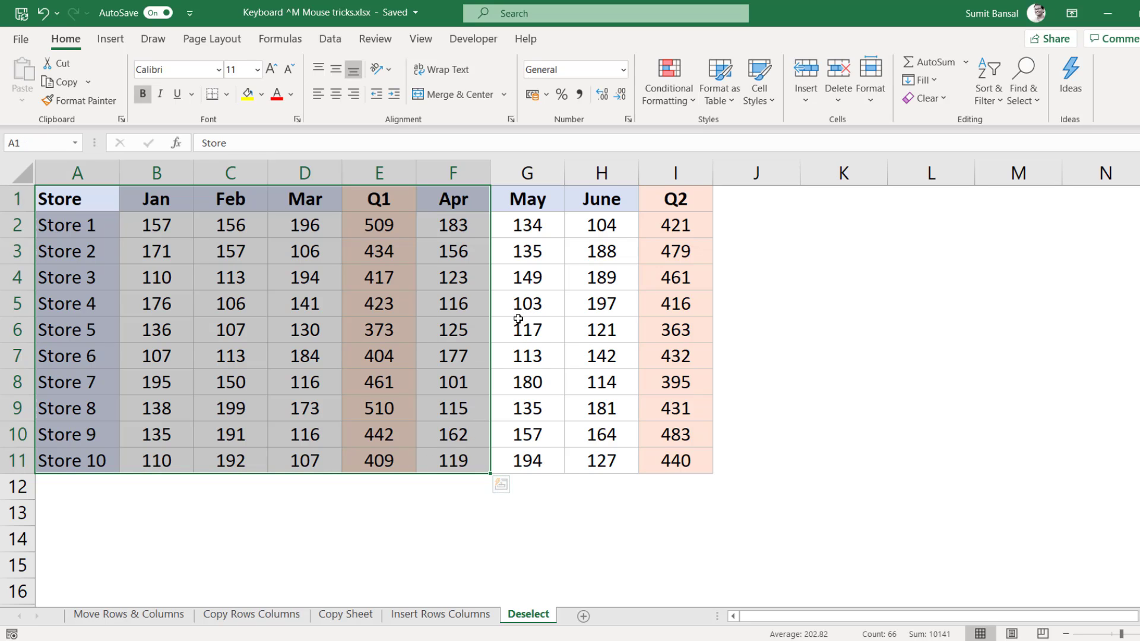
left_click_drag(601, 205, 671, 461)
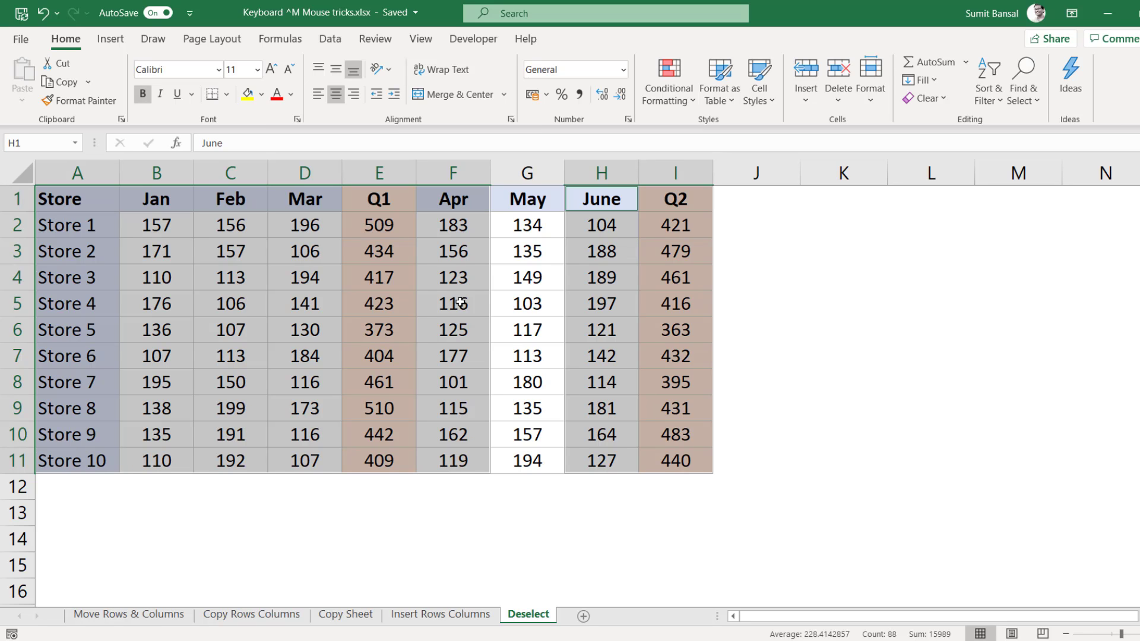
left_click_drag(382, 200, 380, 463)
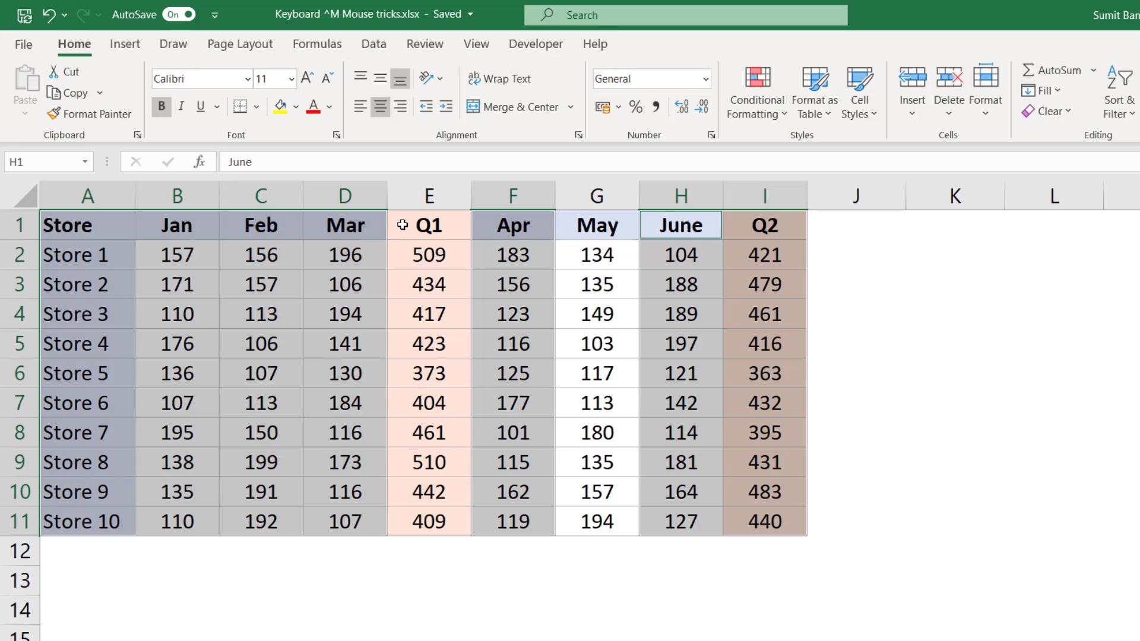
Step: Select the entire Deselect worksheet and exclude the Q1 and Q2 columns, E and I, from the selection
left_click(26, 195)
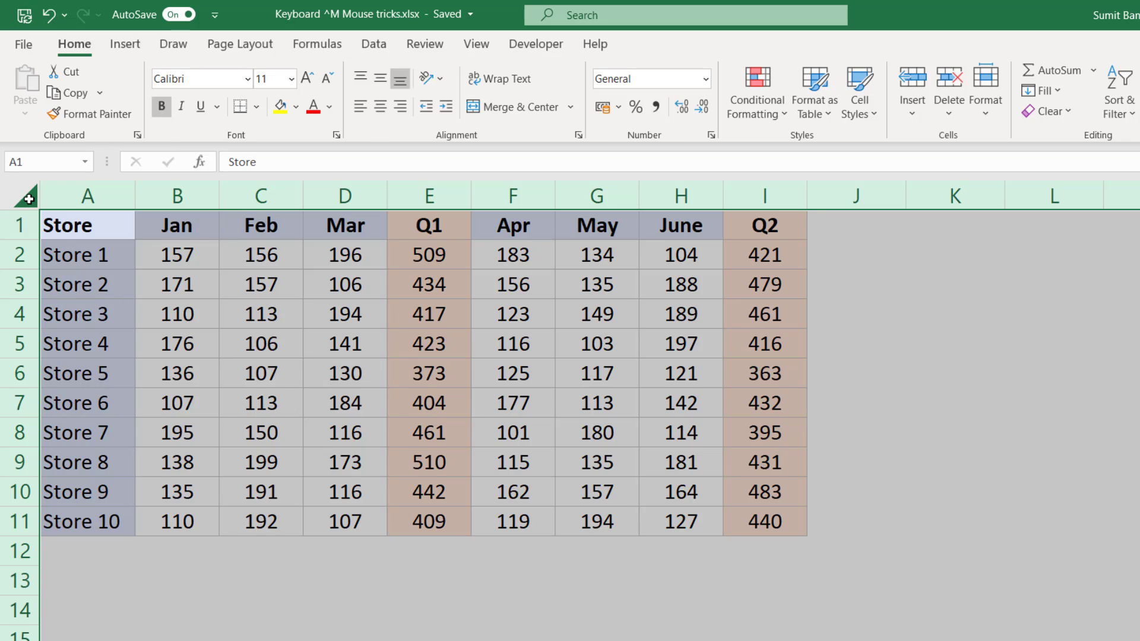
left_click(427, 196, "ctrl")
left_click(755, 193, "ctrl")
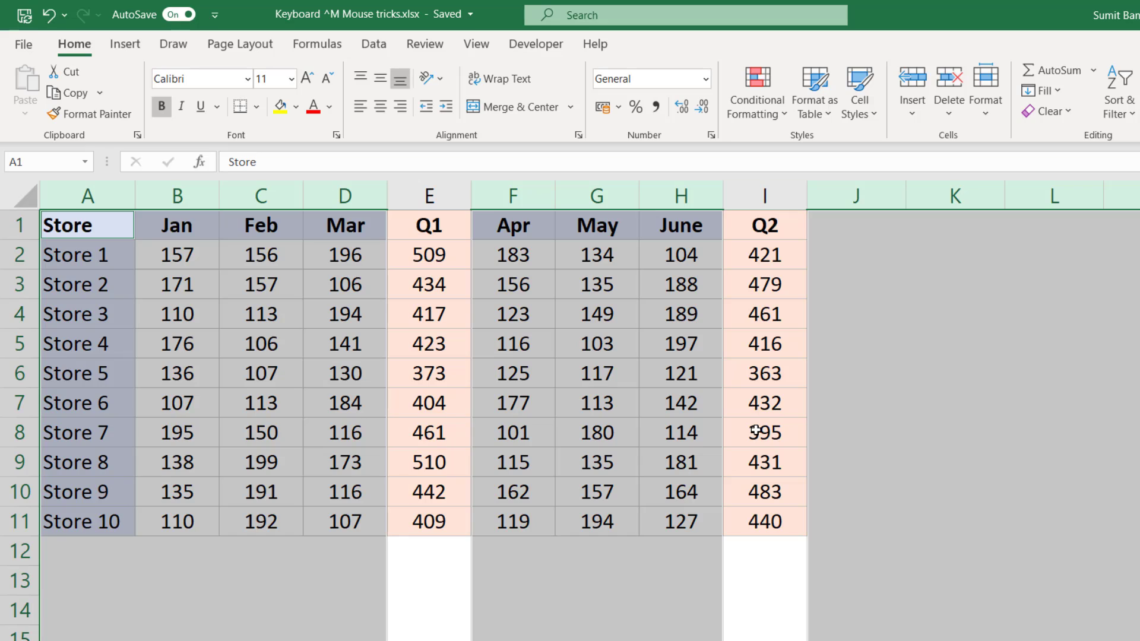